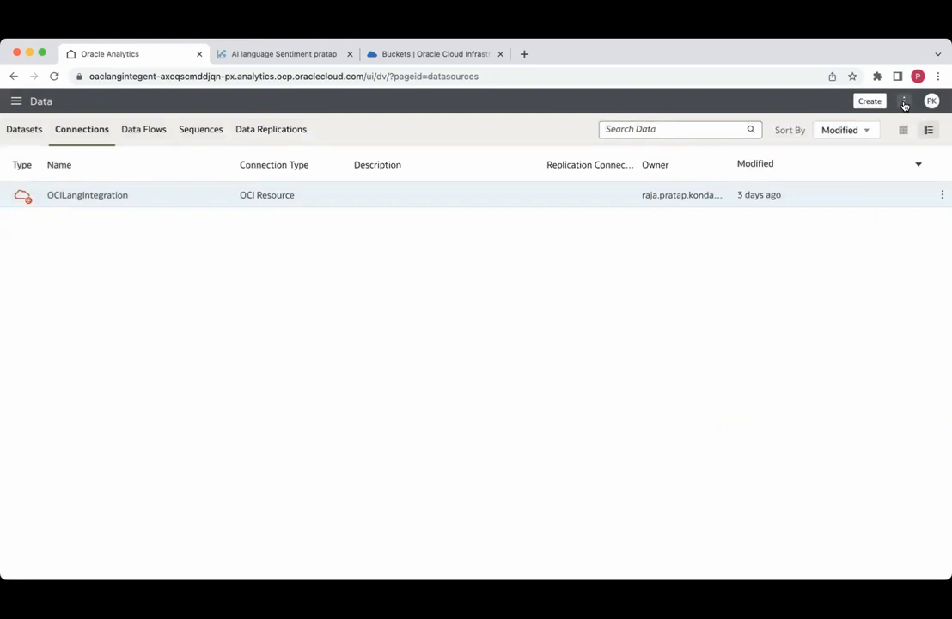
Try registering an OCI Language model from the OCILangIntegration connection, selecting Pretrained Sentiment Analysis
left_click(904, 103)
mouse_move(855, 184)
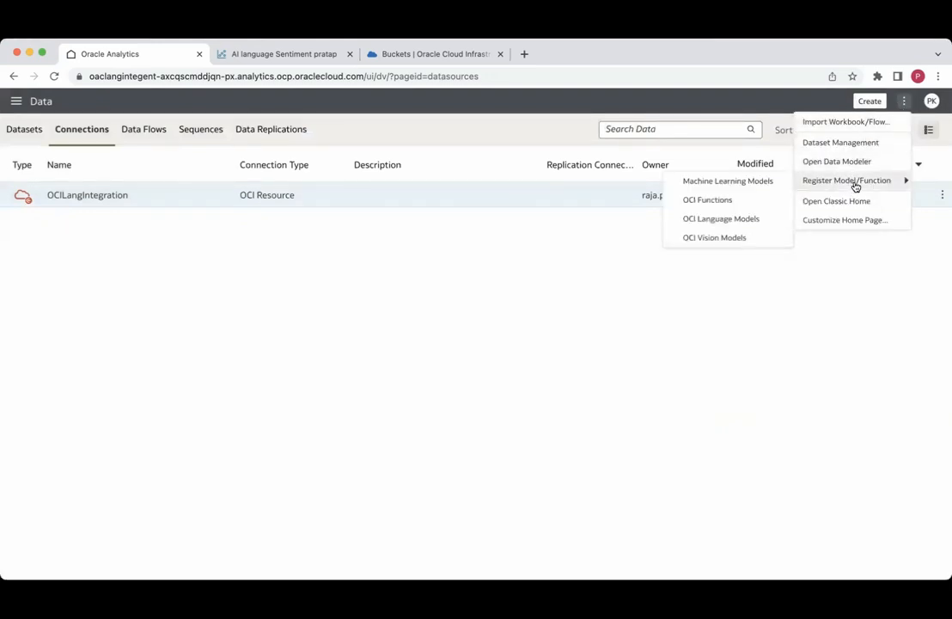
left_click(740, 220)
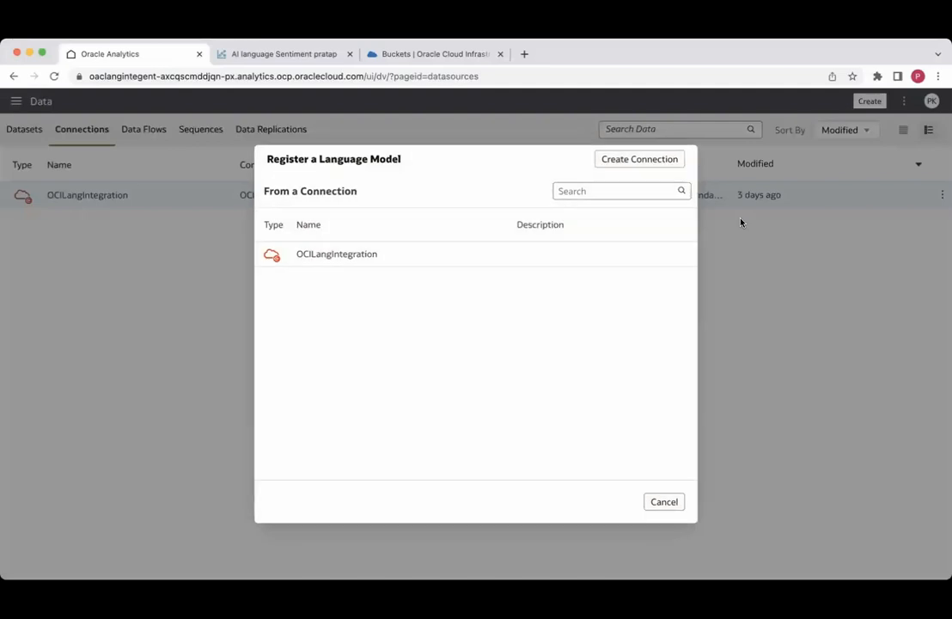
left_click(358, 254)
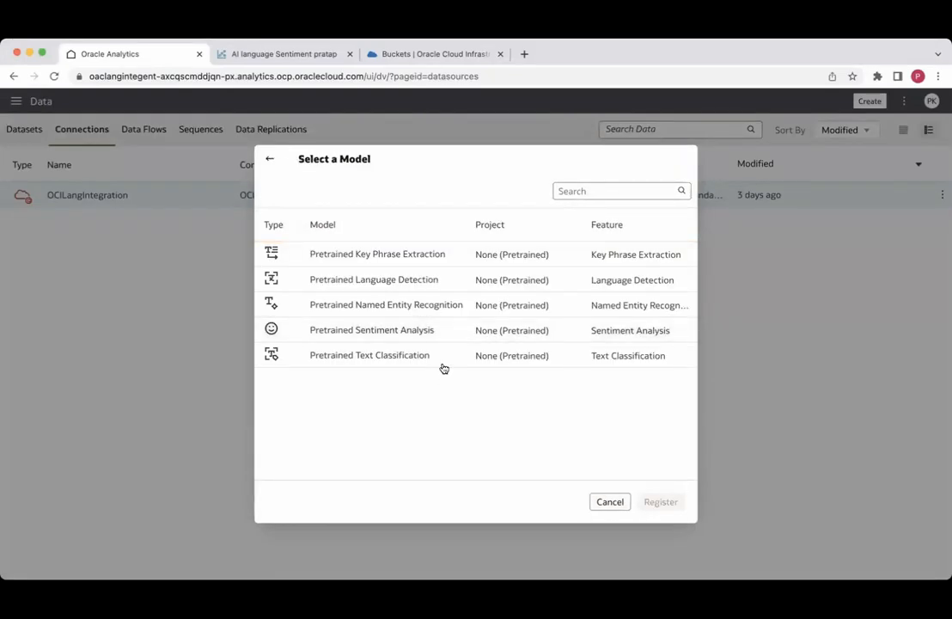
left_click(371, 335)
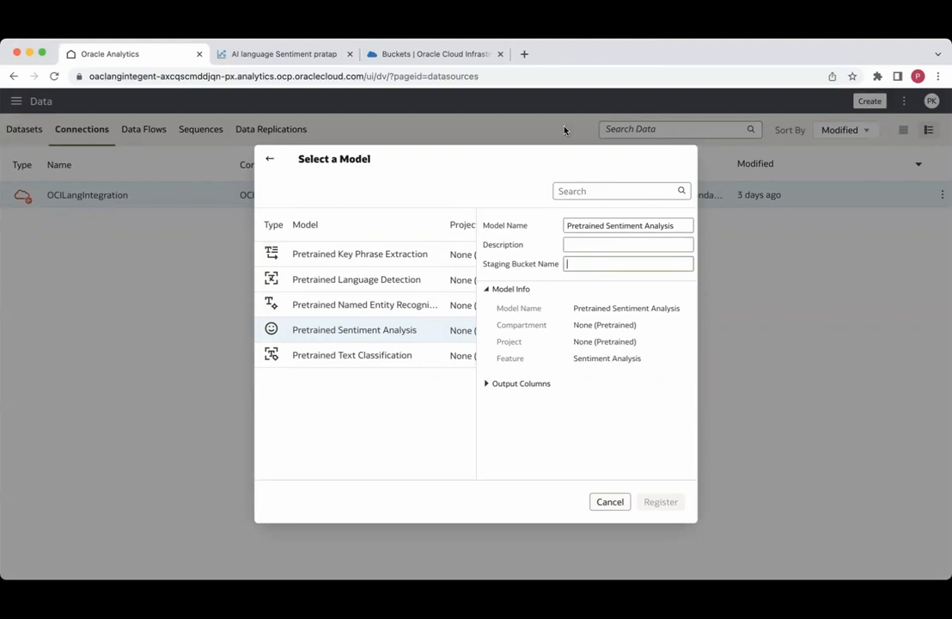
Copy the bucket name OAC-Integ-staging-bucket-Sentiment from the Oracle Cloud Buckets page and enter it as the sentiment model's staging bucket
left_click(391, 54)
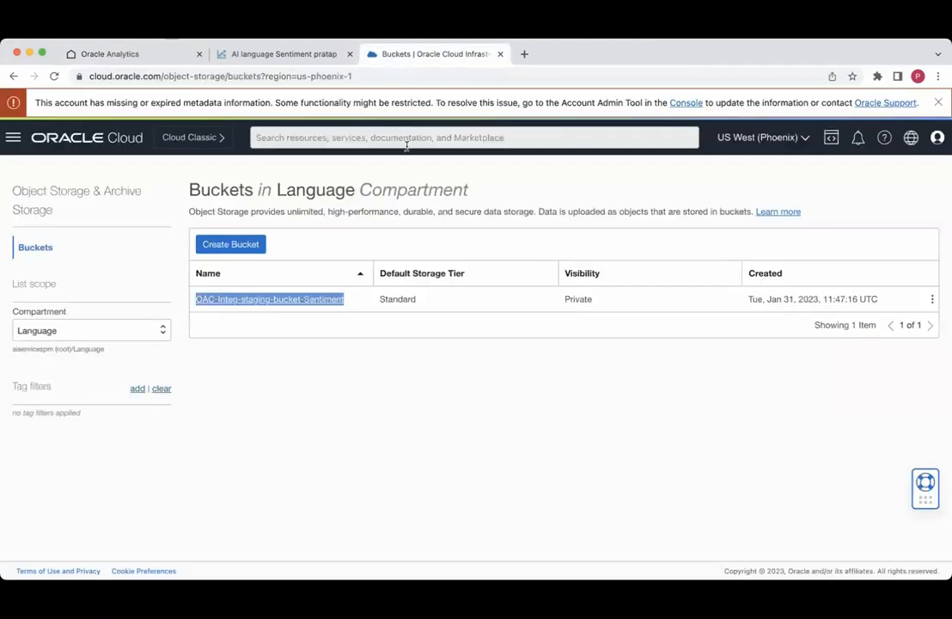
left_click(331, 347)
left_click_drag(351, 301, 194, 303)
key("ctrl+c")
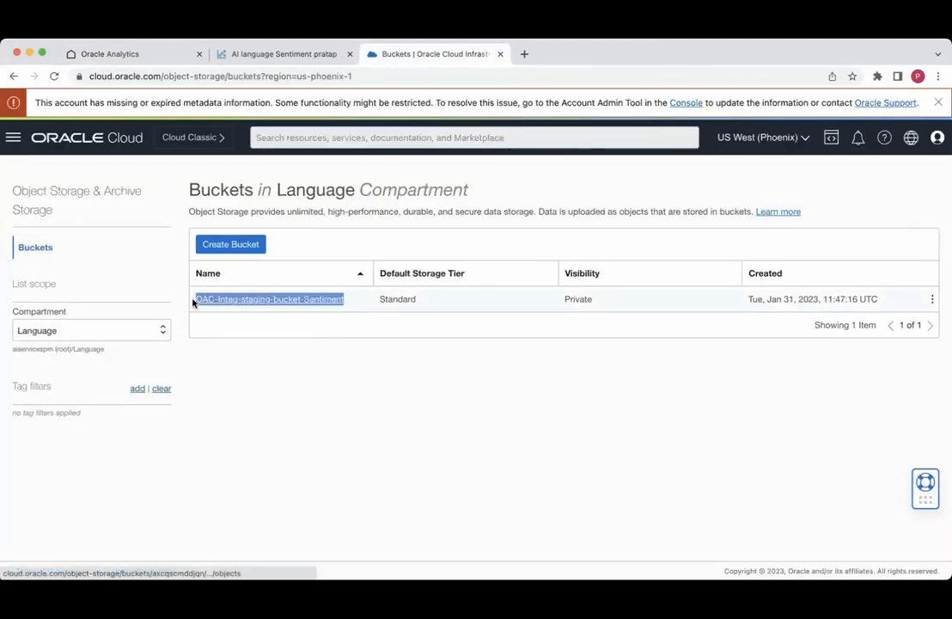
left_click(153, 53)
left_click(576, 264)
key("ctrl+v")
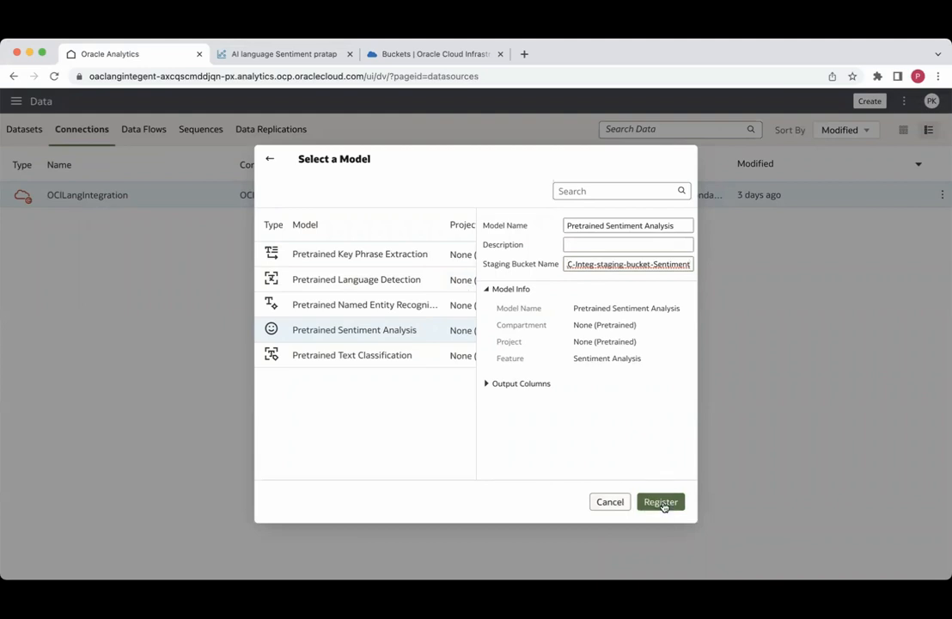
Try Pretrained Named Entity Recognition with staging bucket OAC-Integ-staging-bucket-Sentiment, and leave the model registration
left_click(383, 306)
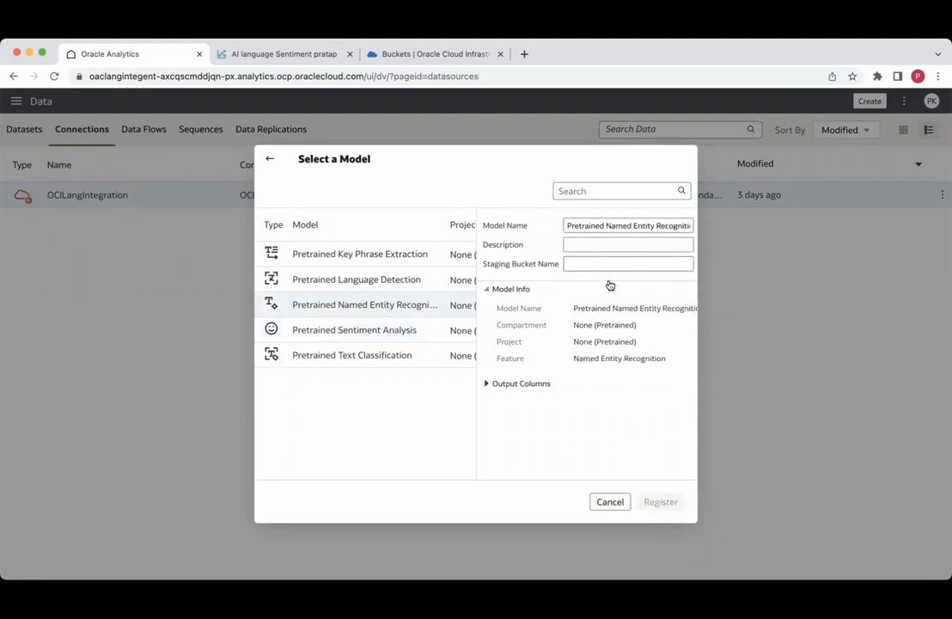
type("C-Integ-staging-bucket-Sentiment")
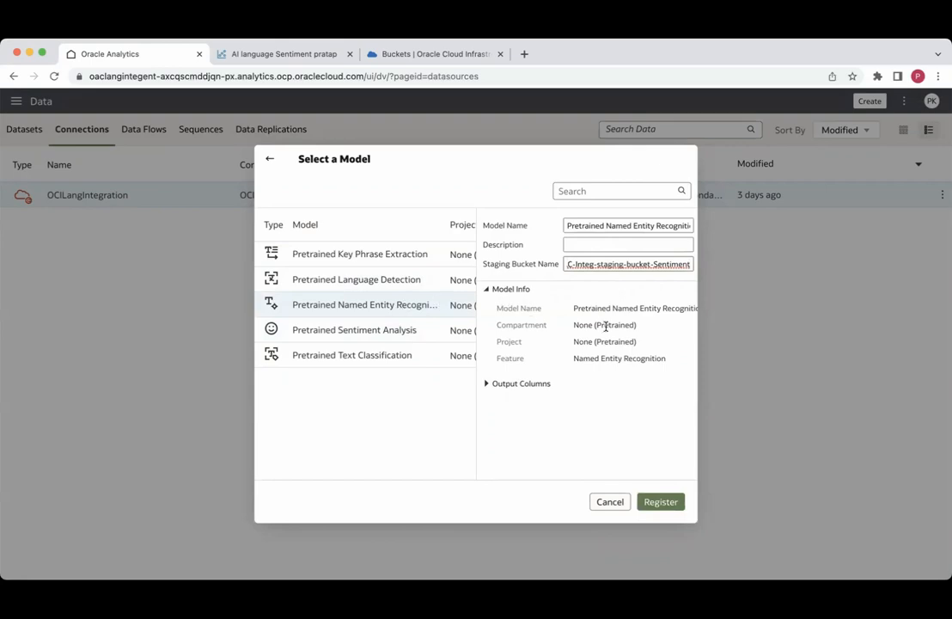
left_click(628, 502)
Create a new data flow and add the HOTEL_Reviews dataset as its source
left_click(150, 134)
left_click(870, 100)
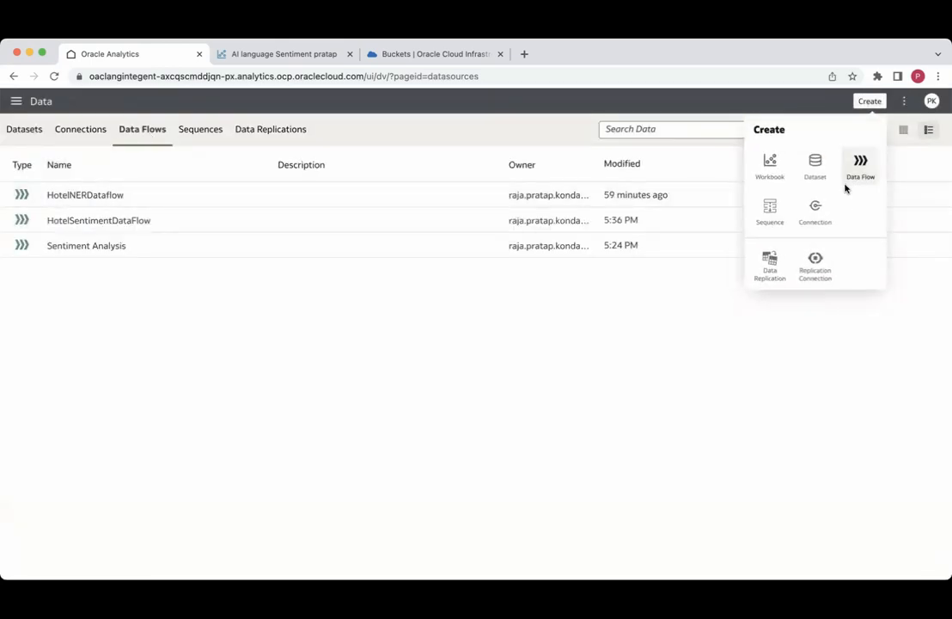
left_click(866, 169)
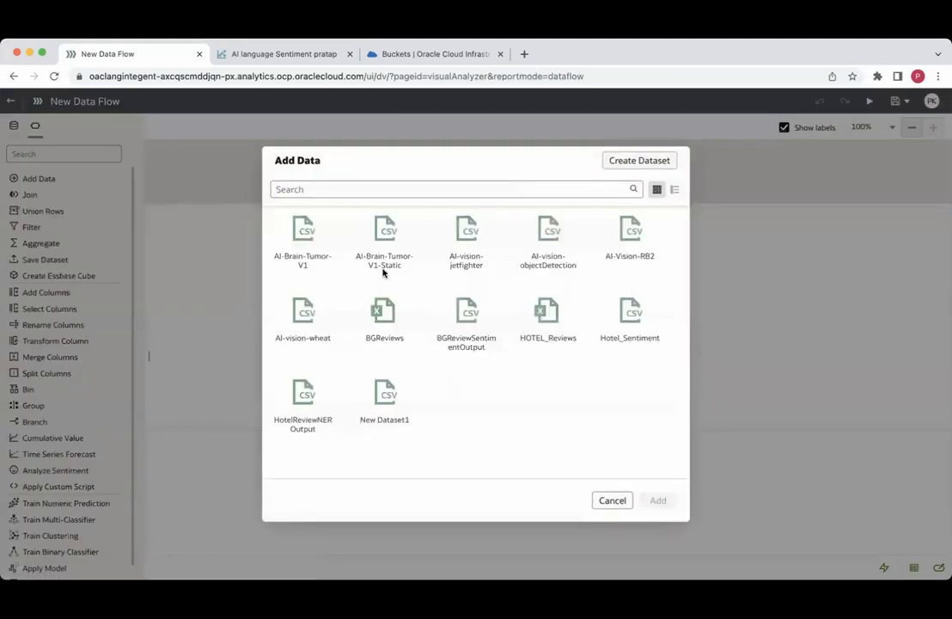
left_click(547, 340)
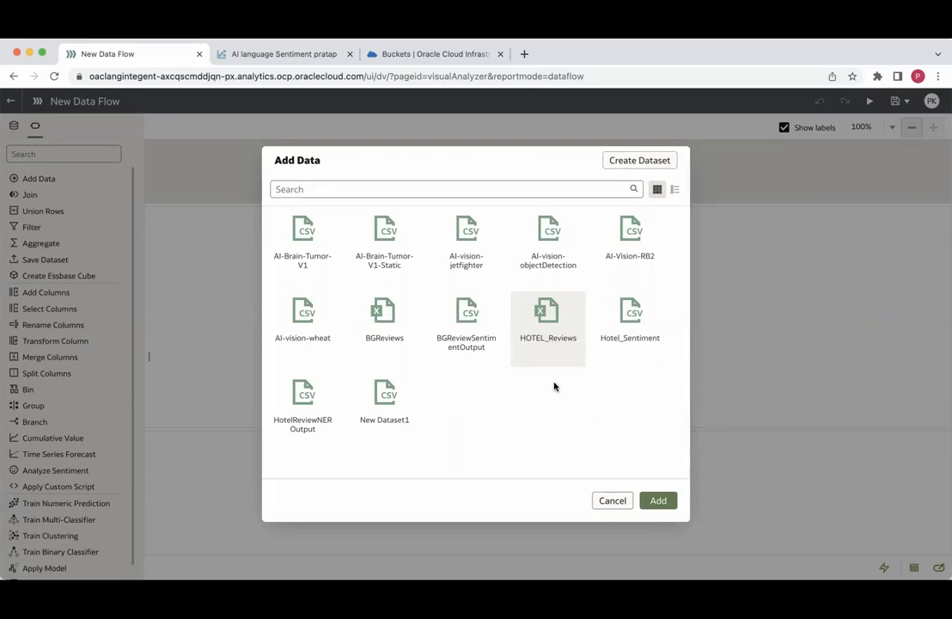
left_click(658, 501)
Add an Apply AI Model step after HOTEL_Reviews using the Pretrained Sentiment Analysis model
scroll(652, 395, "down", 5)
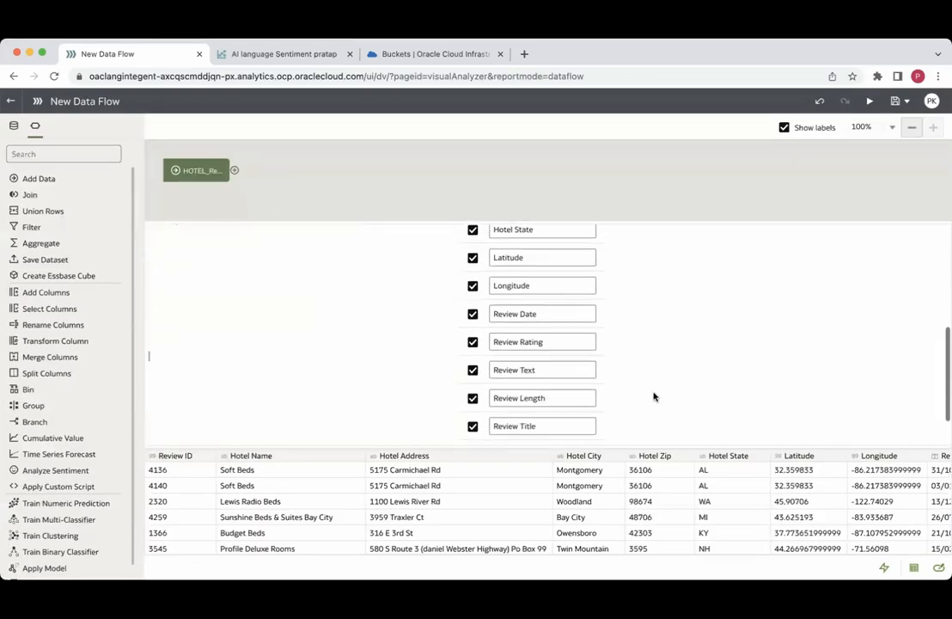
scroll(654, 396, "up", 5)
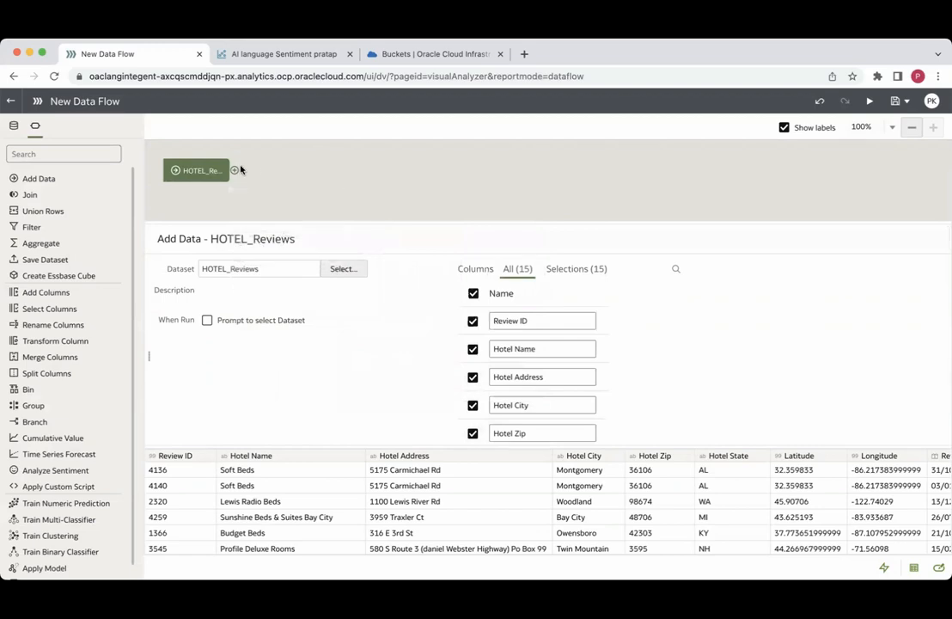
left_click(234, 171)
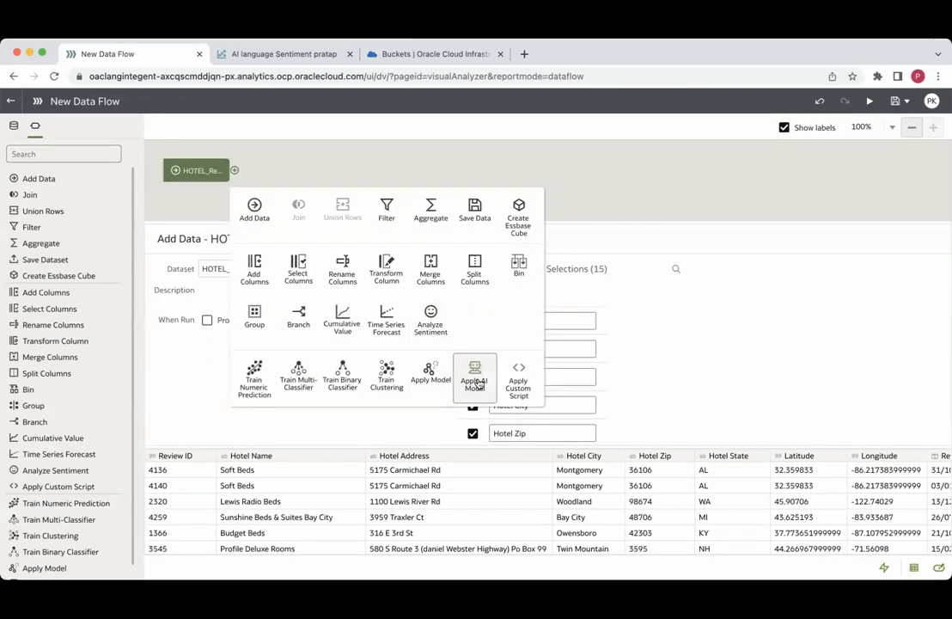
left_click(473, 382)
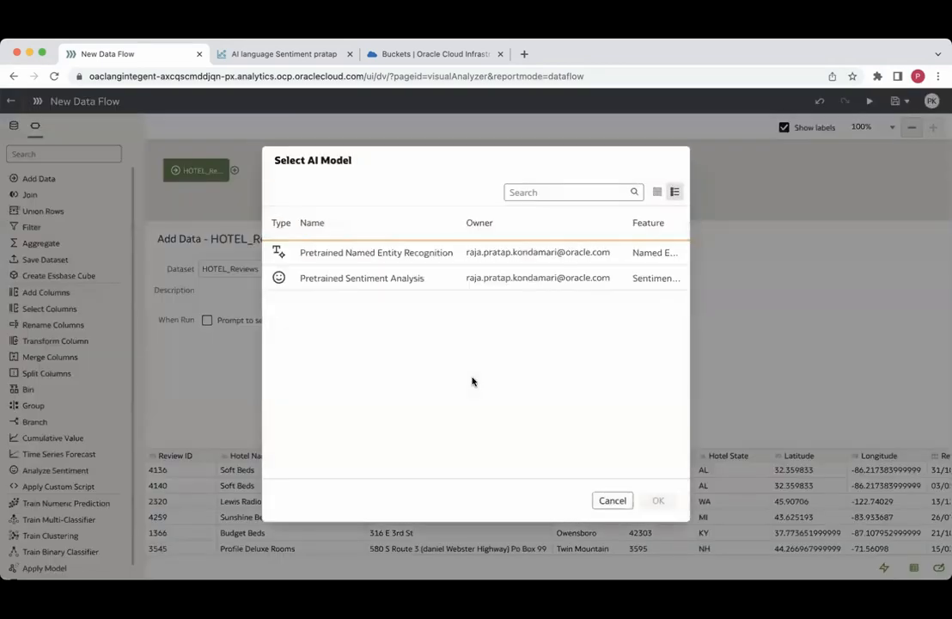
left_click(375, 277)
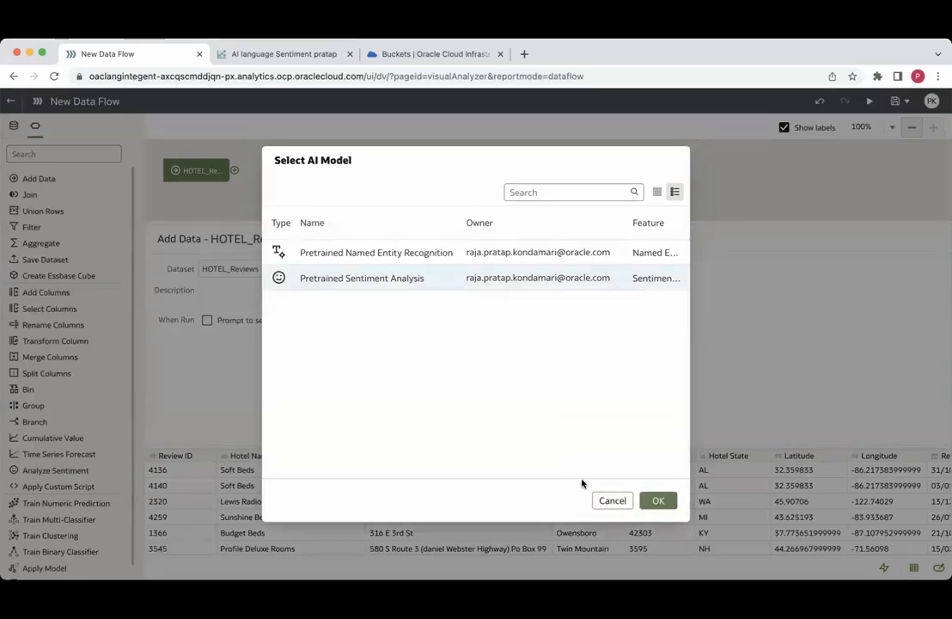
left_click(658, 501)
Set the AI model's input column to Review Text and its analysis level to Aspect and Sentence
scroll(604, 382, "down", 8)
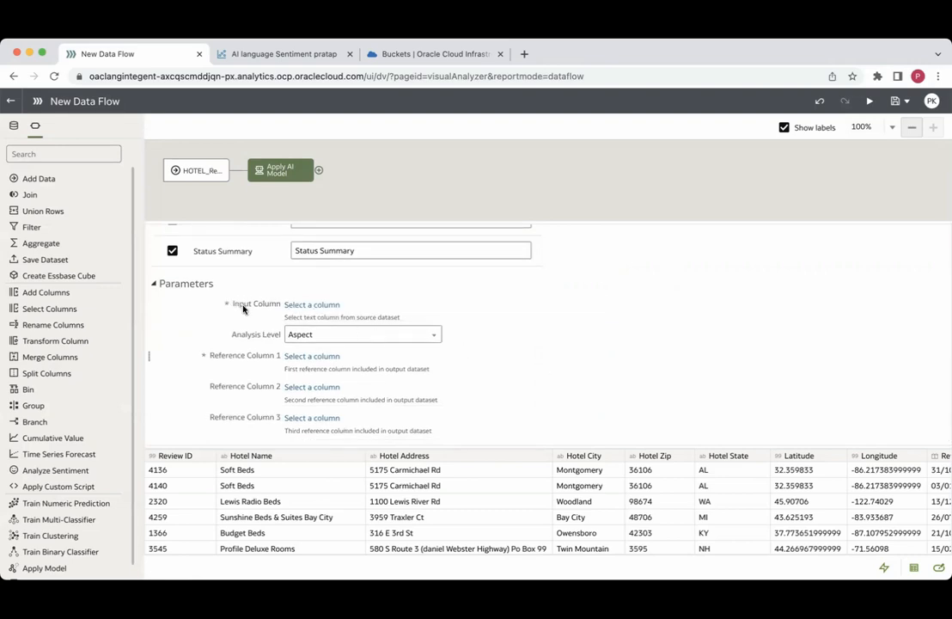
left_click(312, 305)
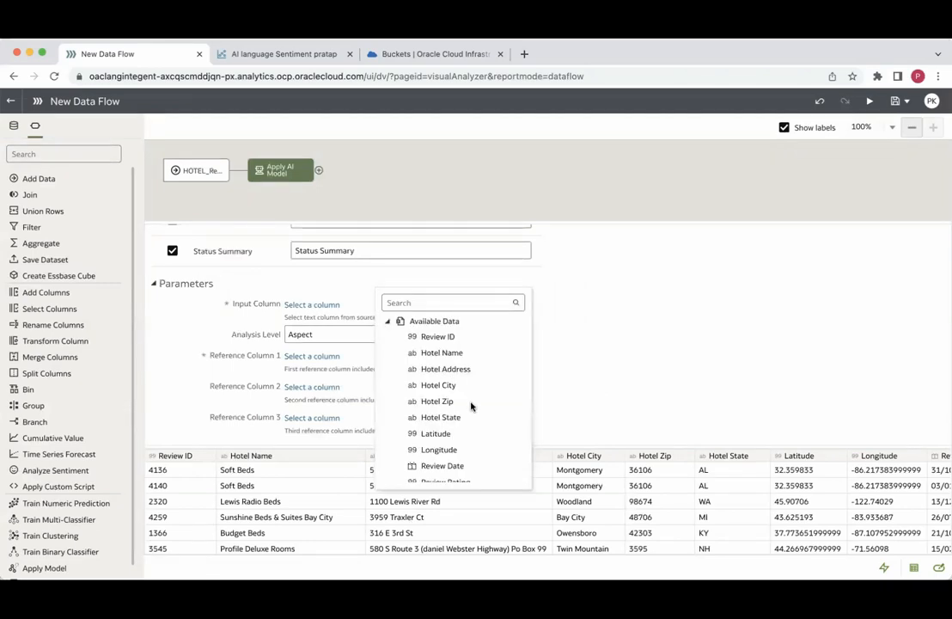
scroll(480, 445, "down", 3)
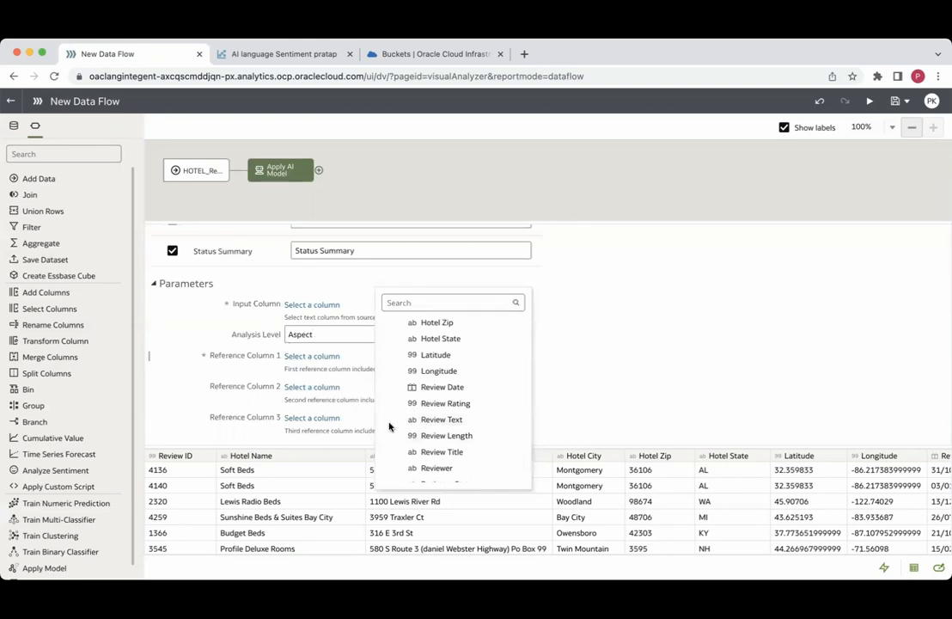
left_click(429, 419)
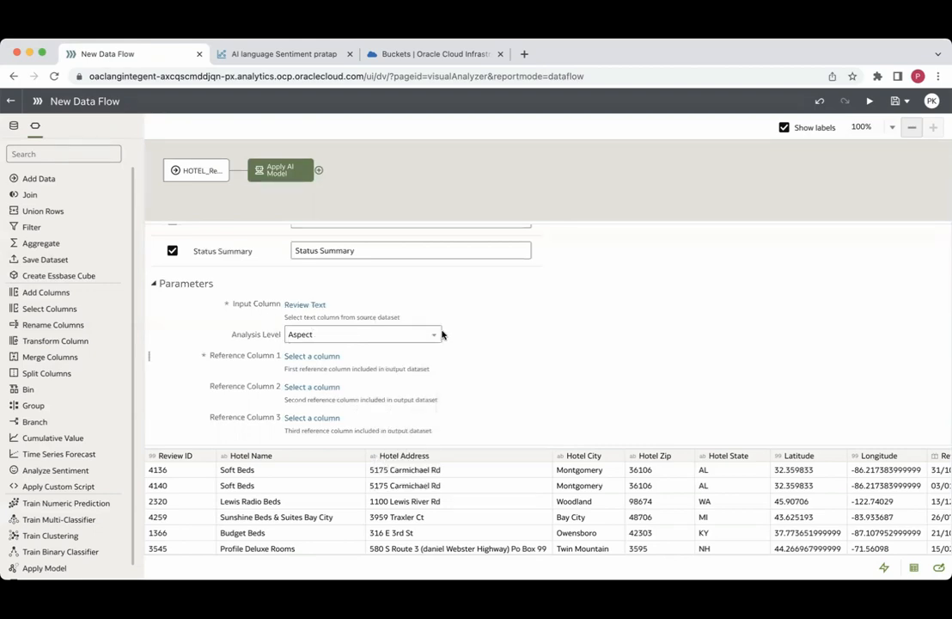
left_click(380, 339)
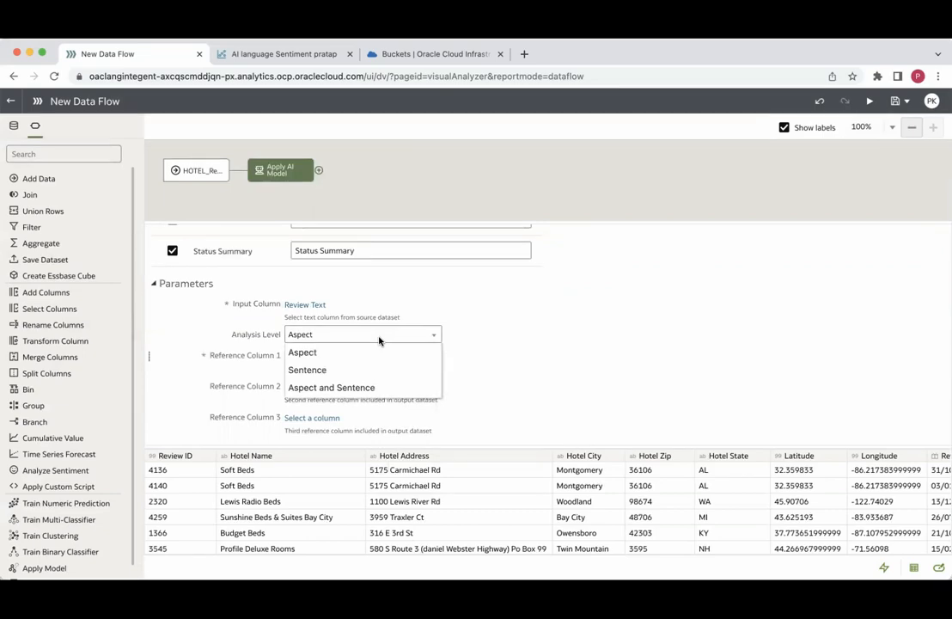
left_click(383, 389)
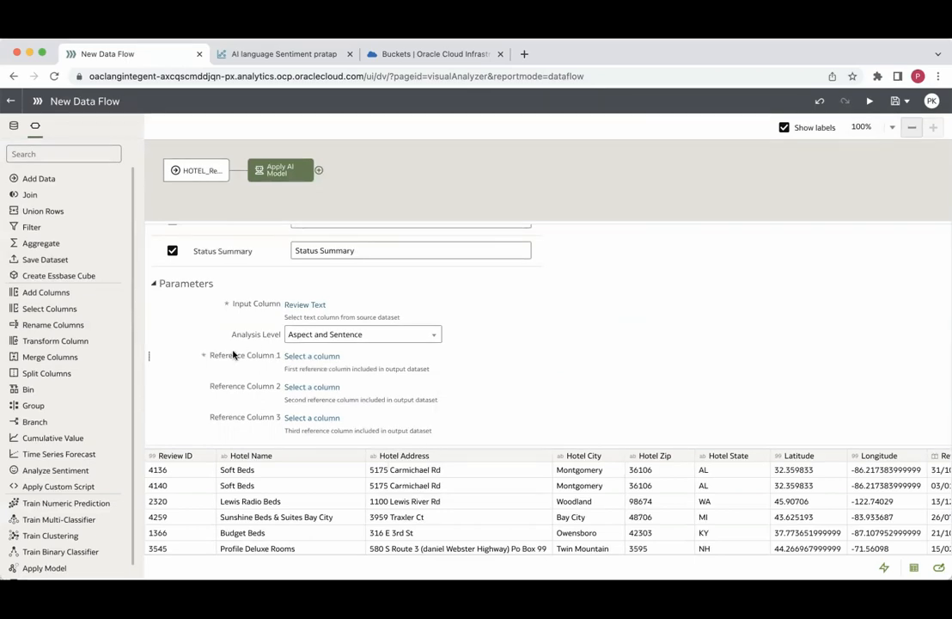
Set Reference Column 1 to Review ID and Reference Column 2 to Review Text for the model output
left_click(301, 360)
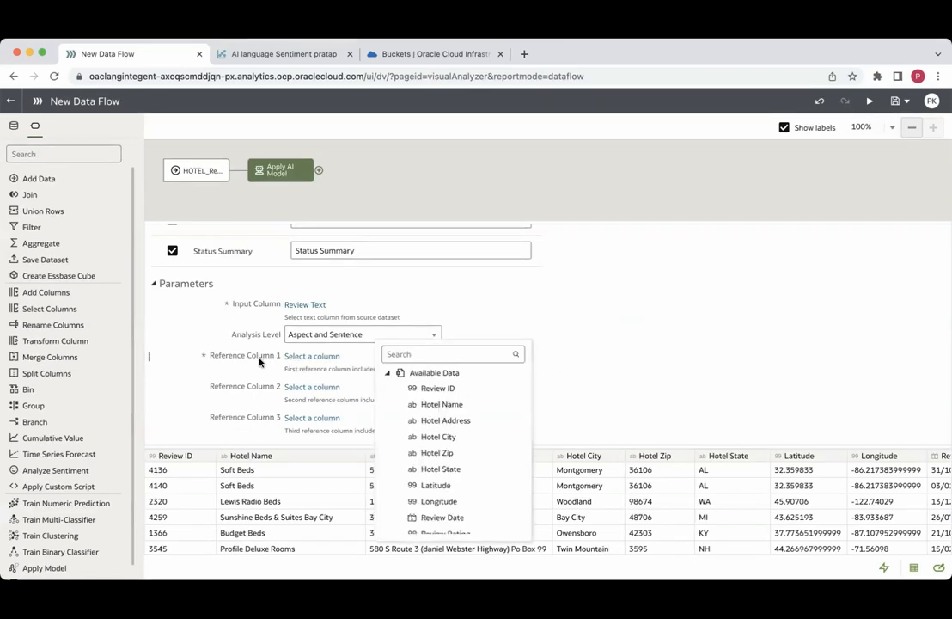
left_click(439, 388)
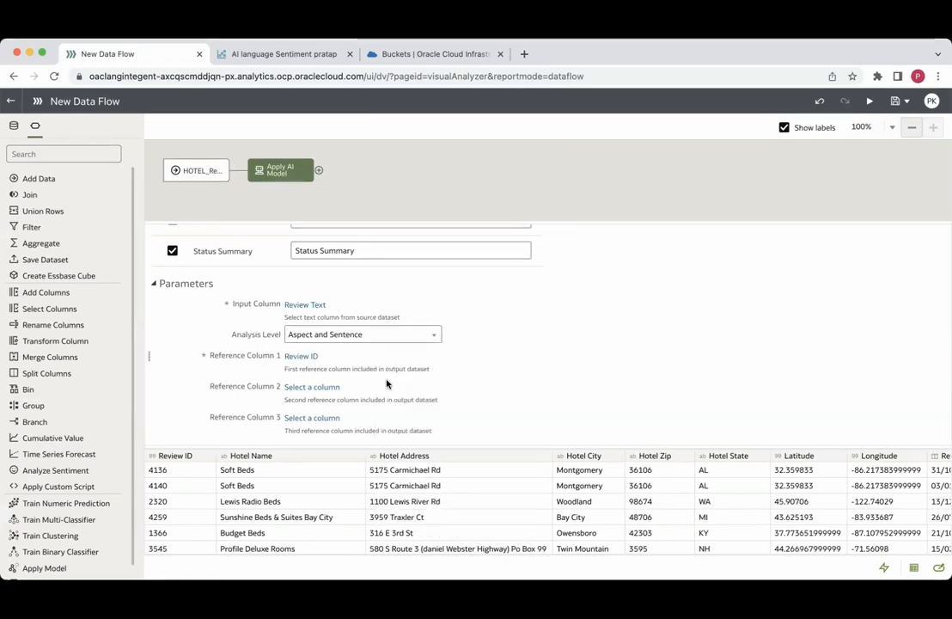
left_click(324, 388)
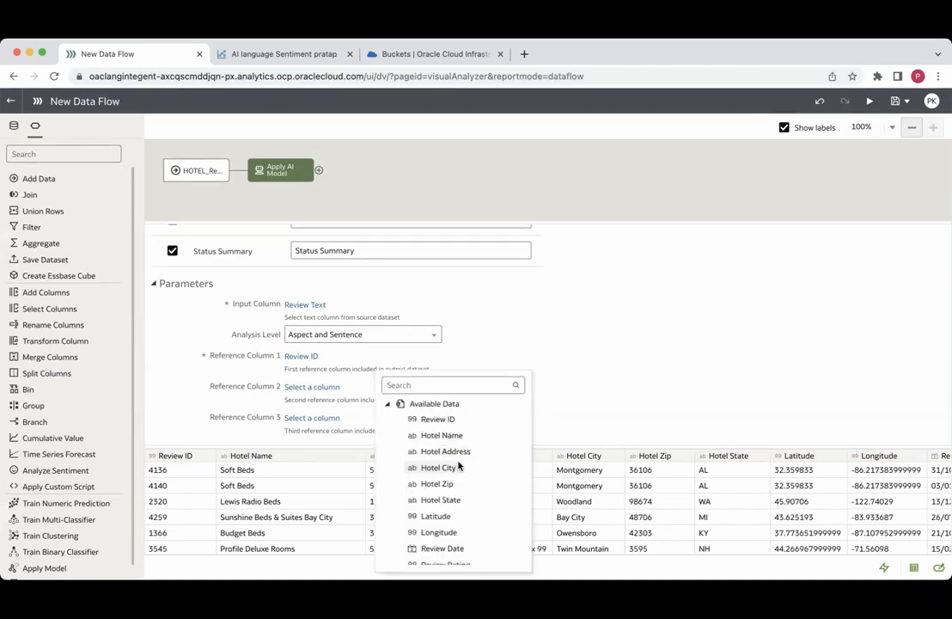
scroll(458, 465, "down", 3)
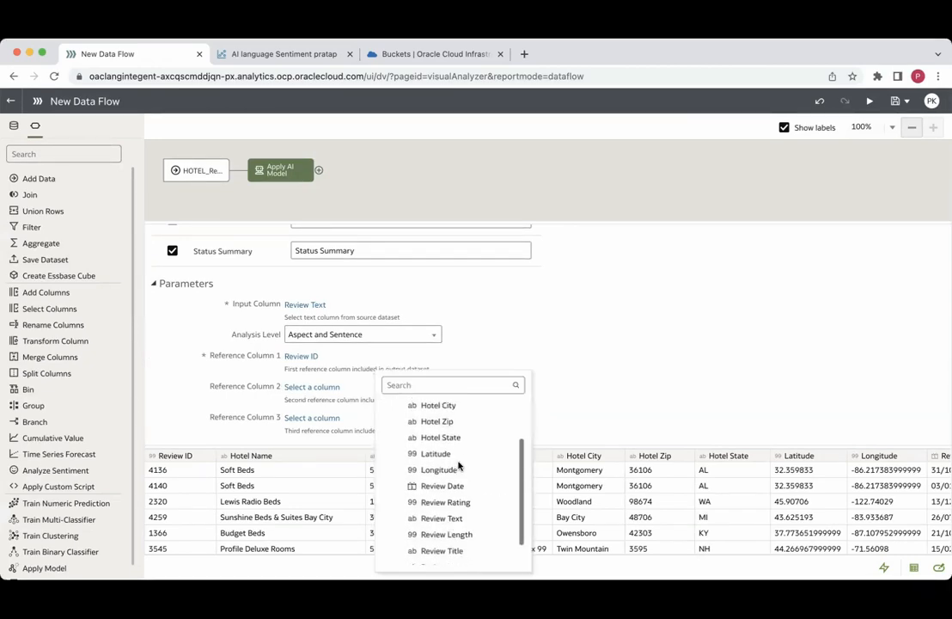
left_click(463, 517)
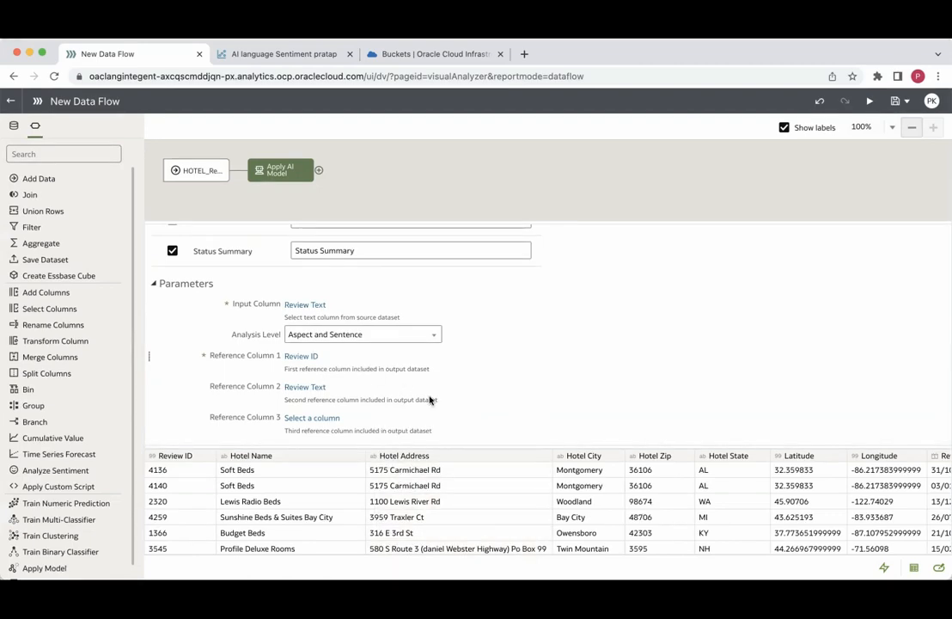
Add a Save Data step after the AI model, name the output dataset HotelReviewOutput, and review its preview columns
scroll(391, 393, "up", 2)
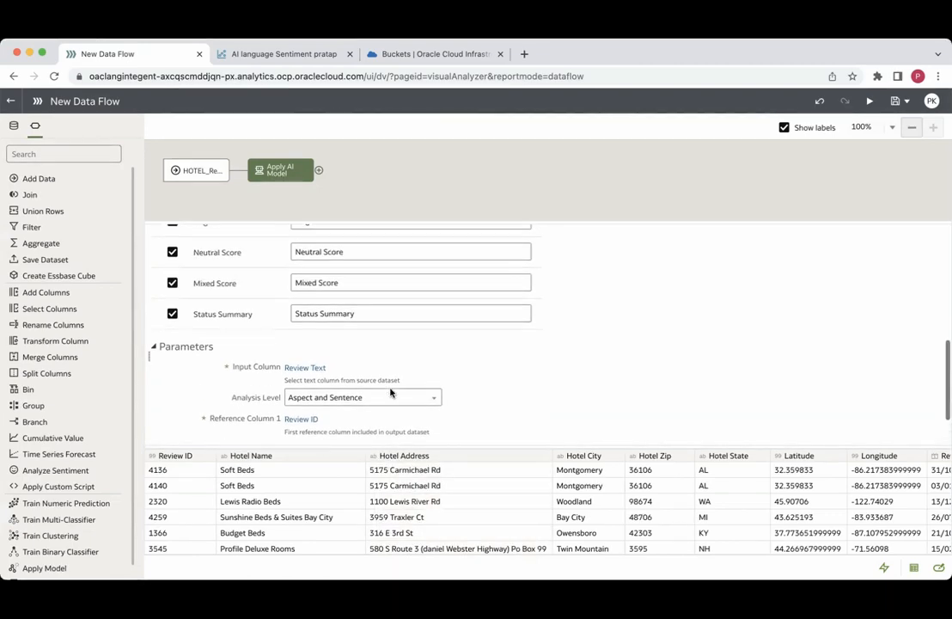
scroll(390, 387, "up", 4)
scroll(389, 387, "down", 6)
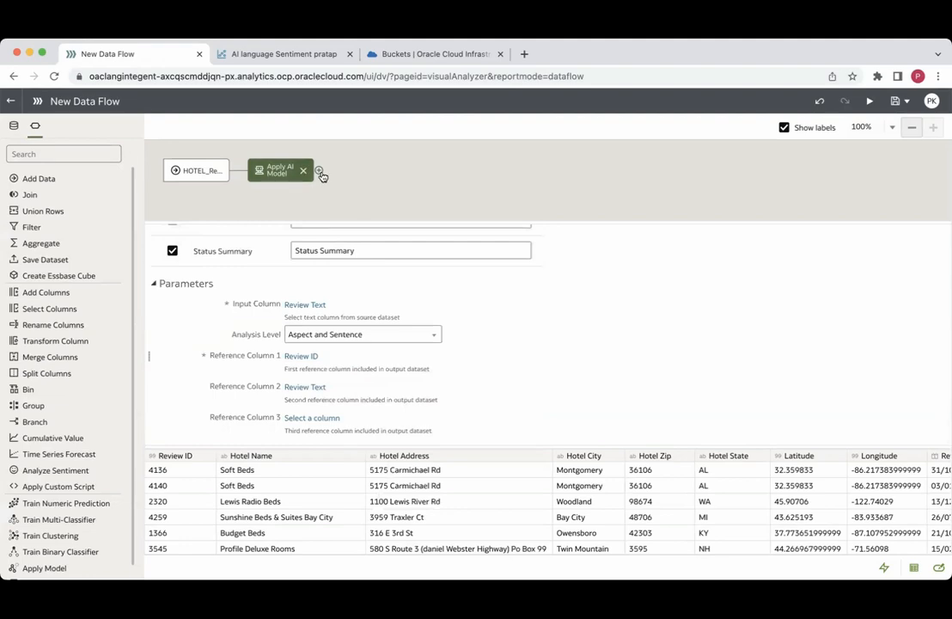
left_click(320, 175)
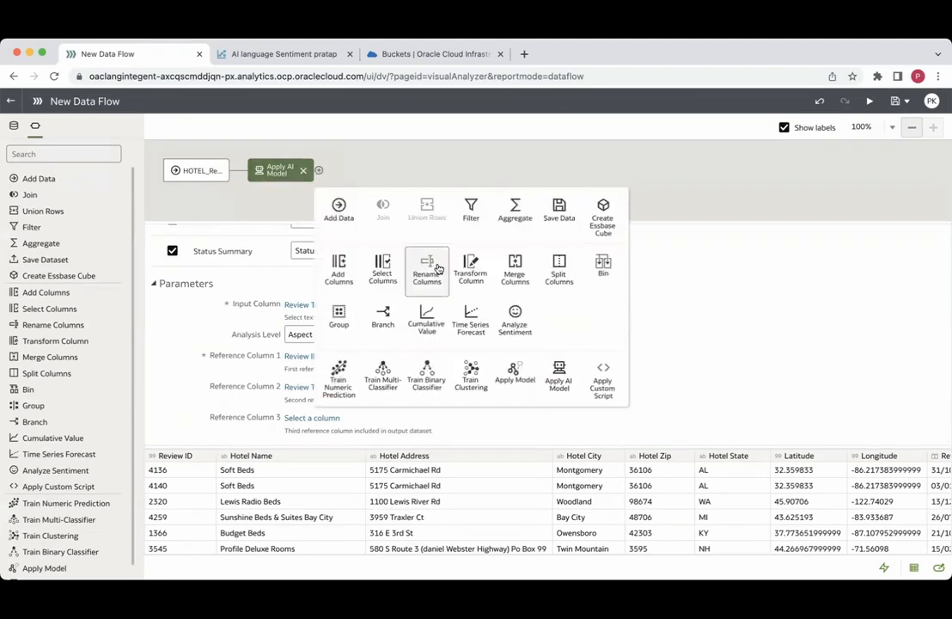
left_click(558, 215)
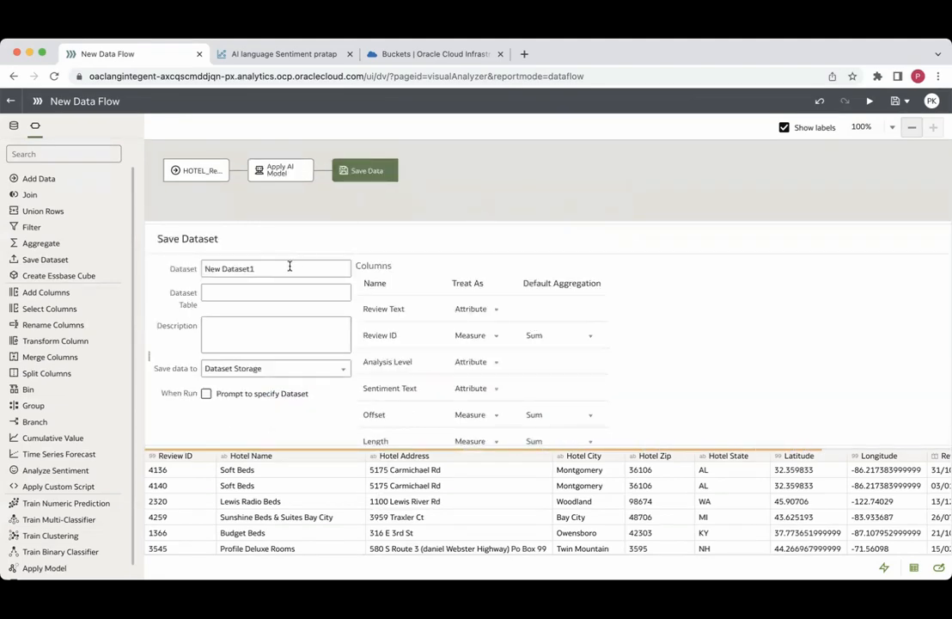
left_click_drag(289, 268, 177, 270)
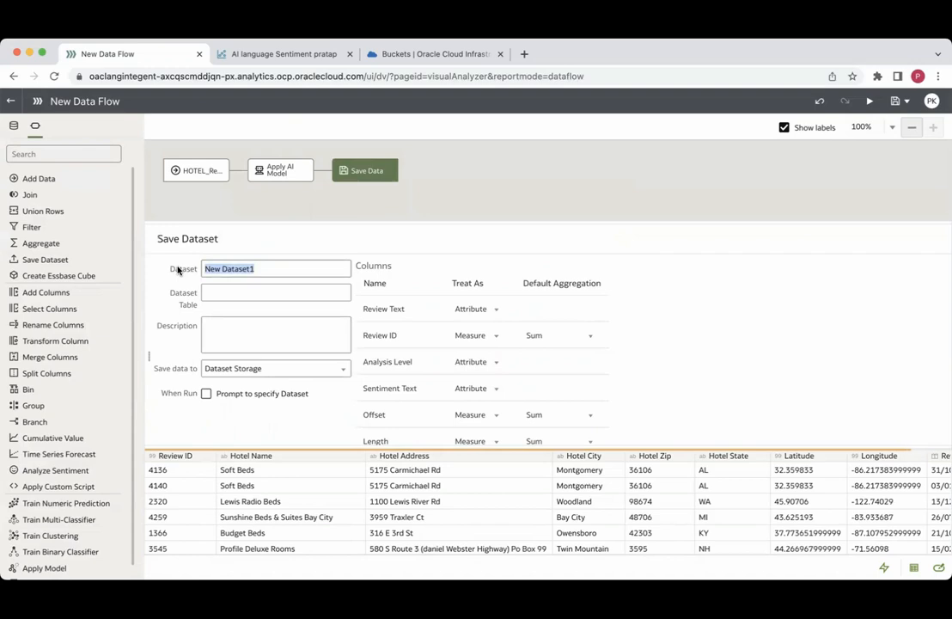
type("HotelReviewOutput")
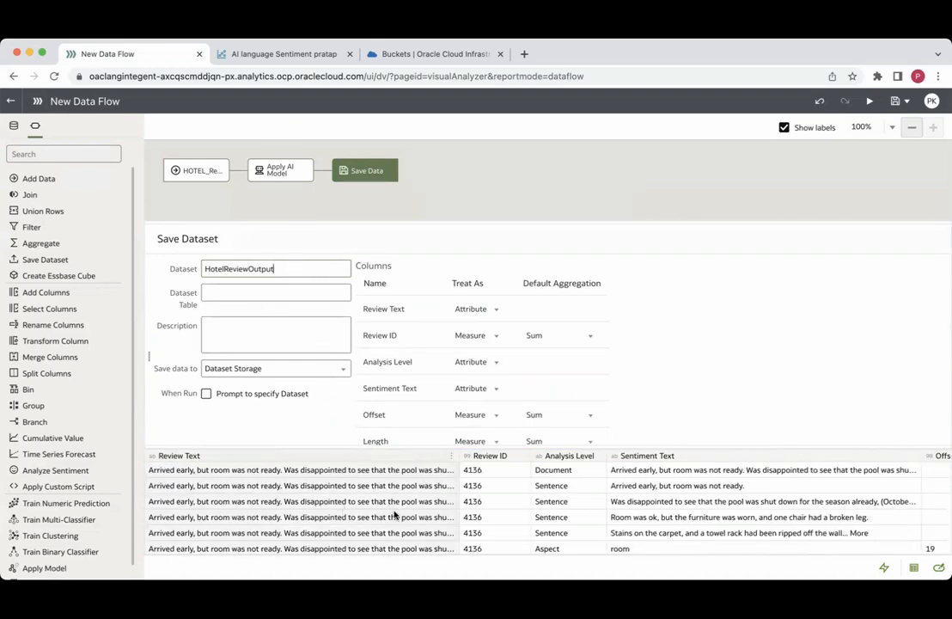
scroll(393, 512, "right", 5)
scroll(395, 514, "right", 5)
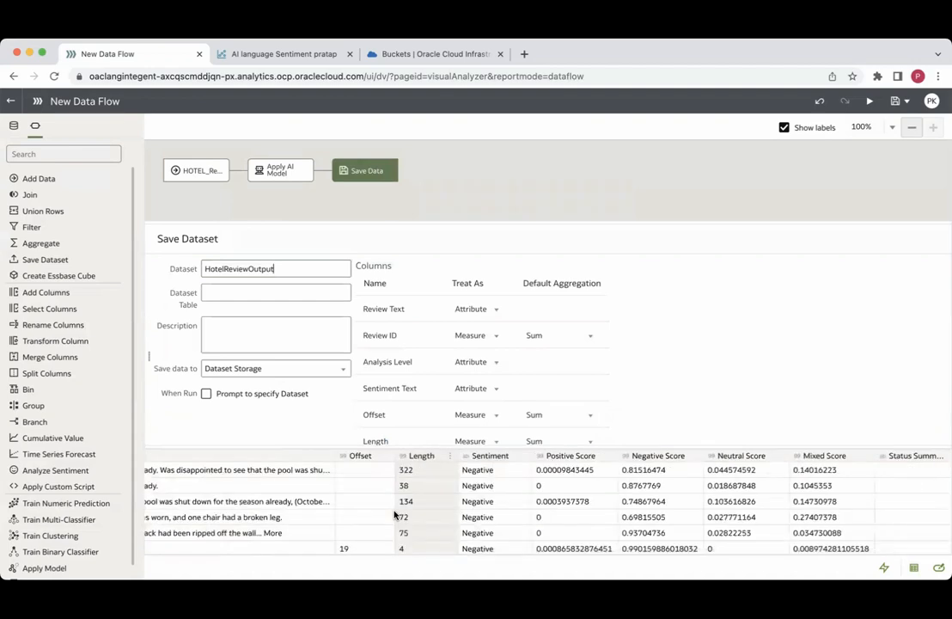
Set the default aggregation of the Positive, Negative, Neutral and Mixed Score output columns to Average, and save the data flow
scroll(393, 512, "left", 10)
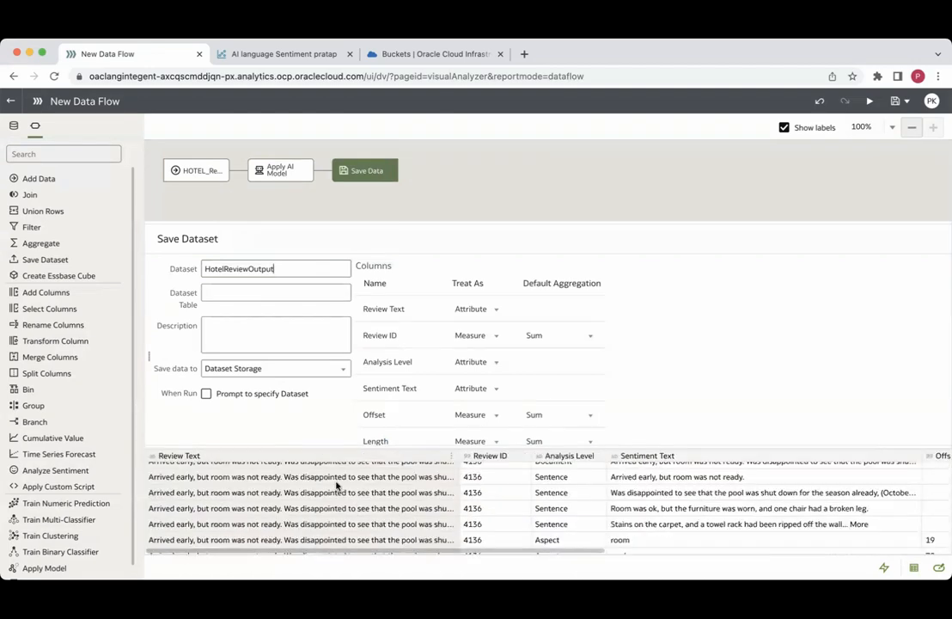
scroll(361, 499, "right", 2)
scroll(361, 503, "right", 6)
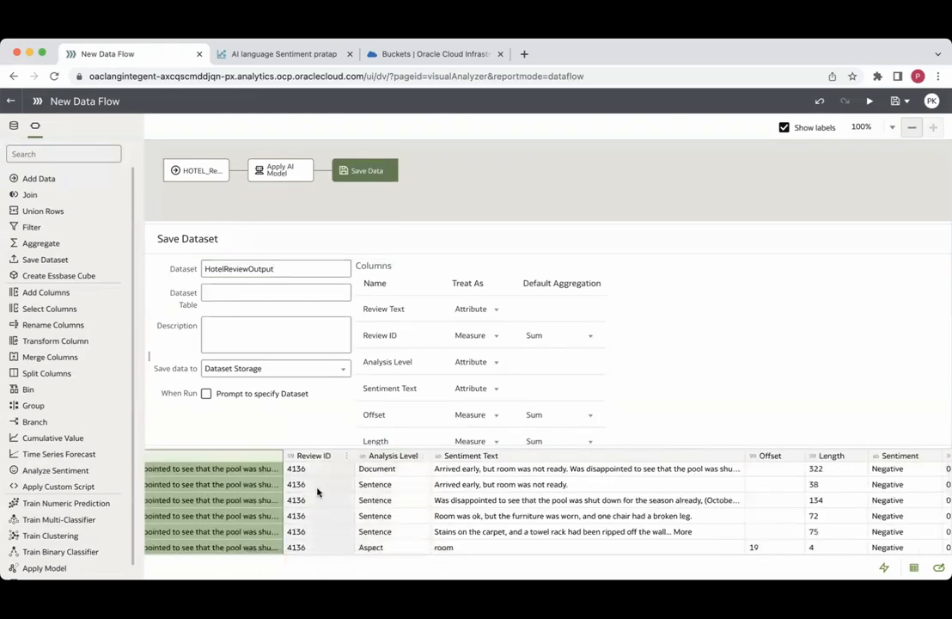
scroll(421, 301, "down", 1)
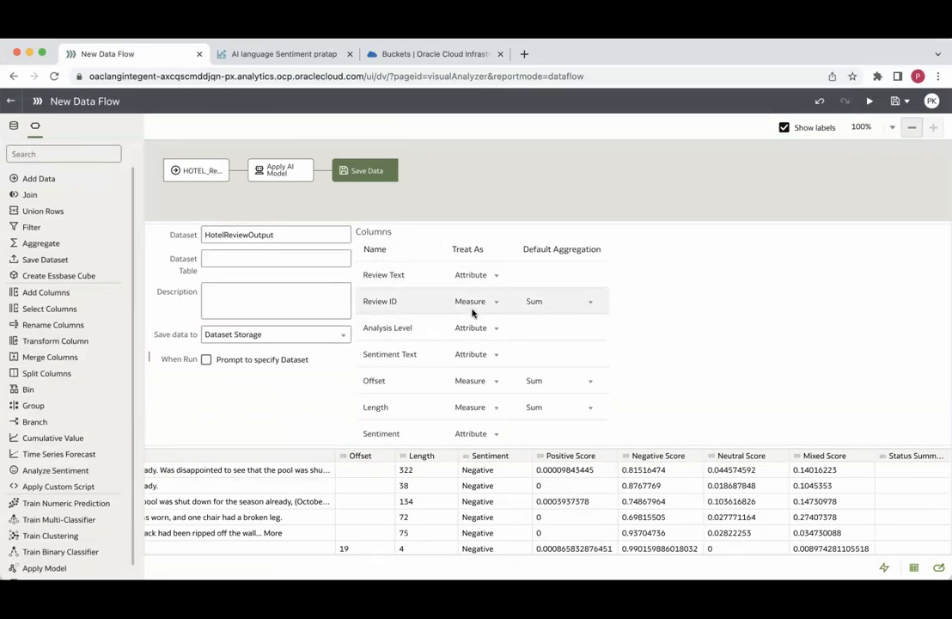
scroll(412, 296, "down", 4)
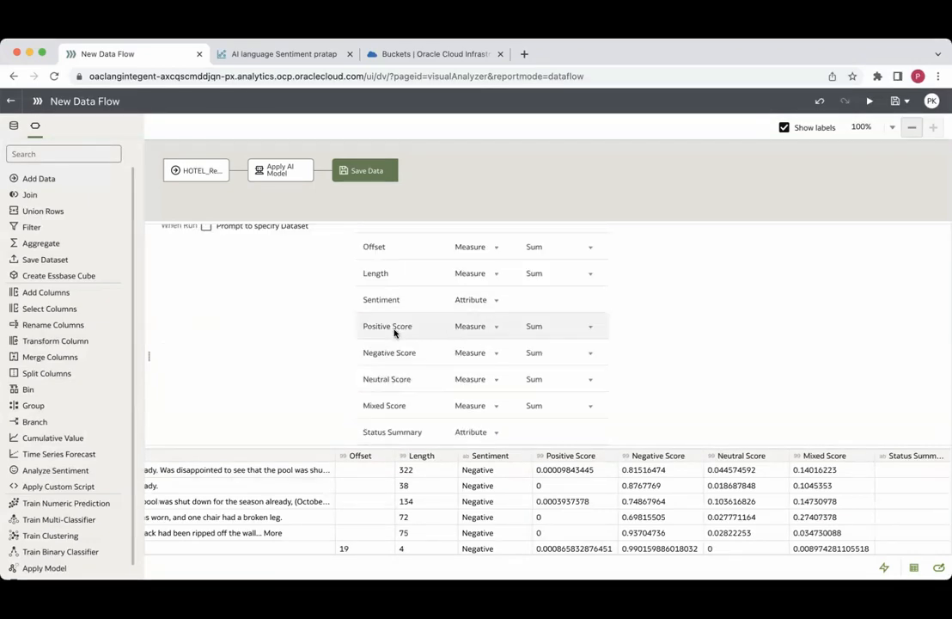
left_click(589, 327)
left_click(567, 363)
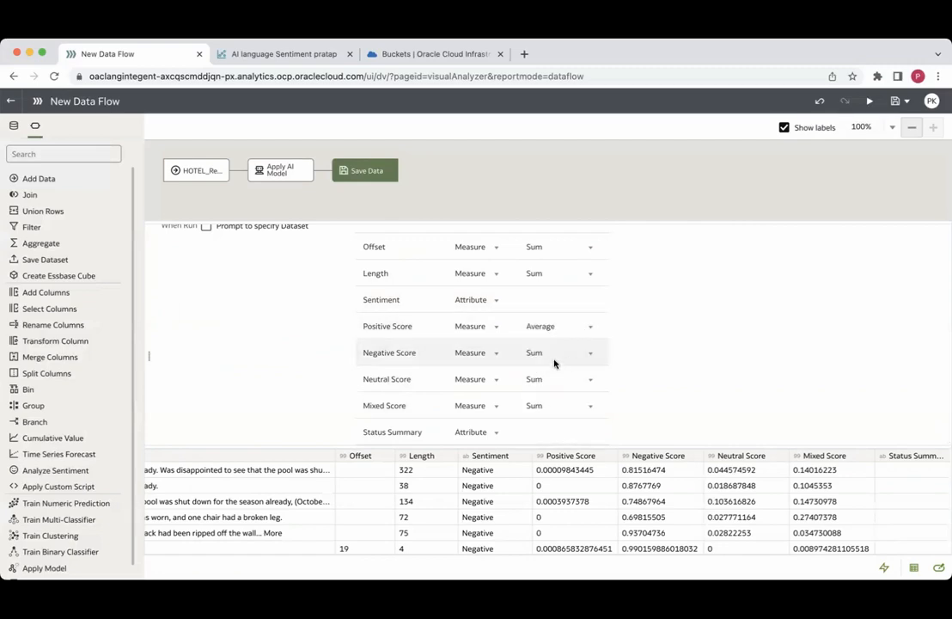
left_click(558, 355)
left_click(556, 389)
scroll(664, 372, "up", 1)
scroll(664, 372, "up", 3)
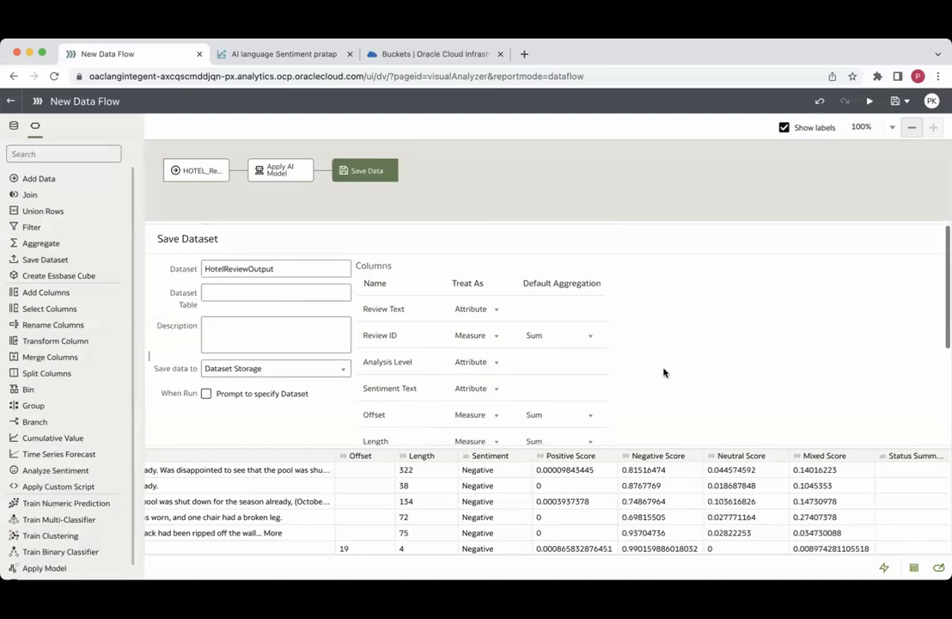
scroll(663, 373, "down", 4)
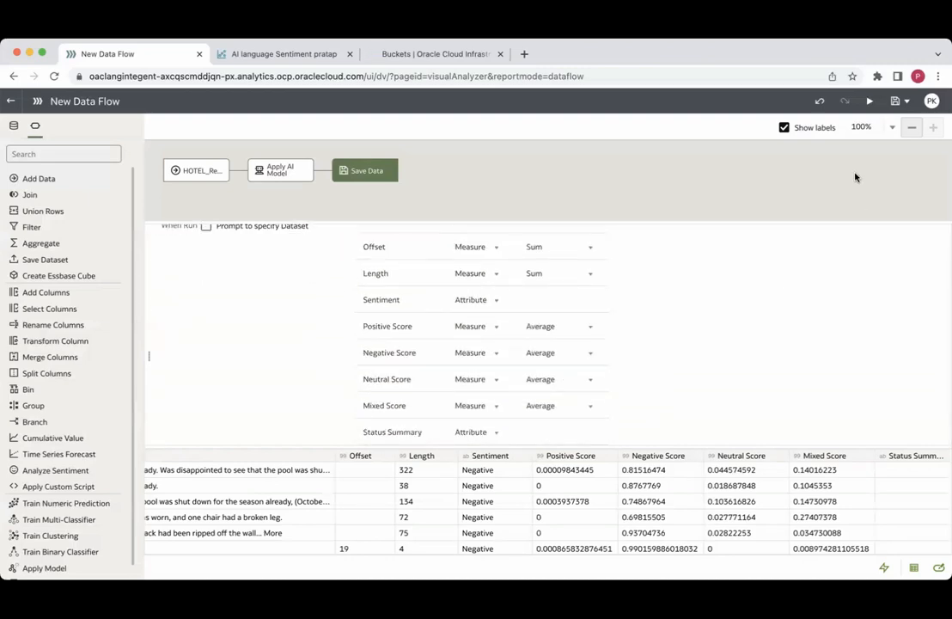
left_click(896, 104)
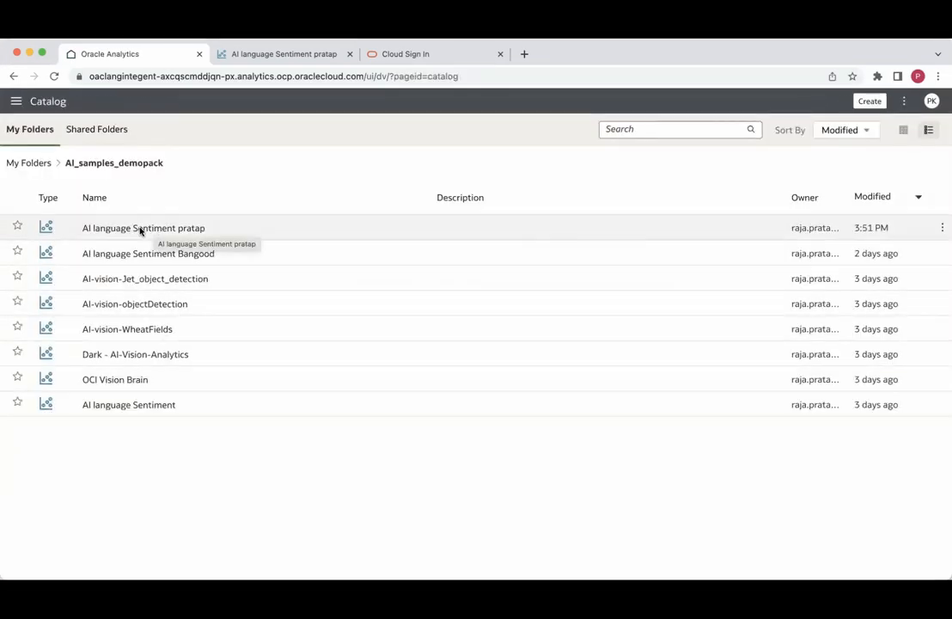
Open the most recently modified AI language Sentiment workbook and create a map from the HOTEL_Reviews Latitude and Longitude columns
left_click(141, 229)
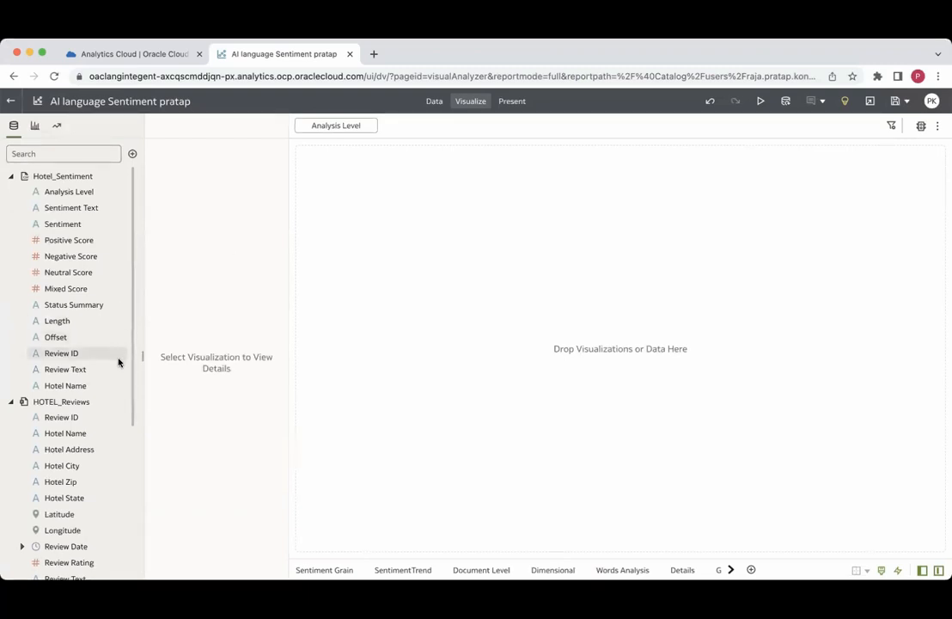
scroll(116, 446, "down", 2)
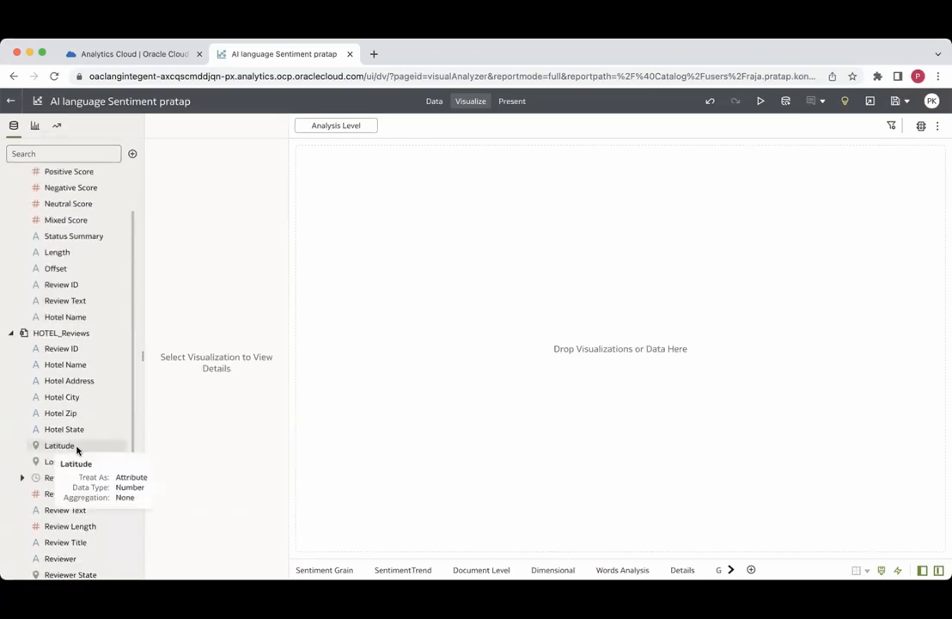
right_click(77, 448)
left_click(100, 455)
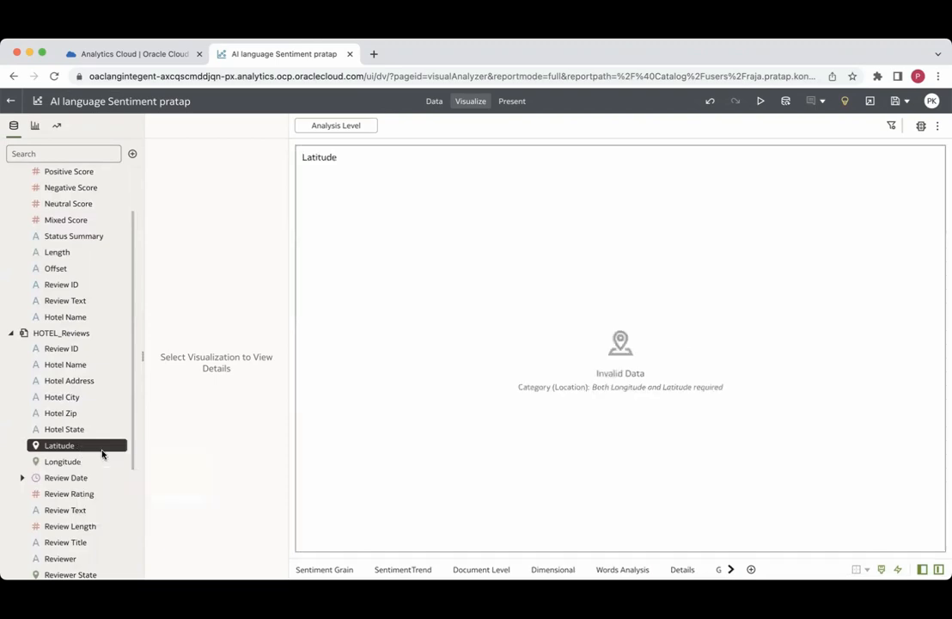
left_click_drag(82, 464, 241, 284)
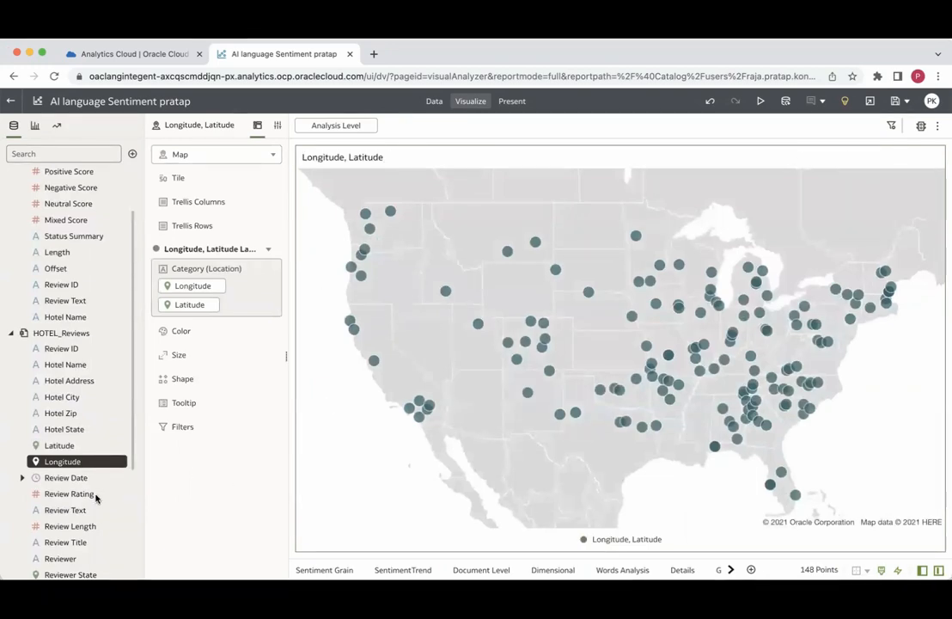
Size the map's location points by the Row Count calculation and inspect a point on the map
scroll(86, 499, "down", 5)
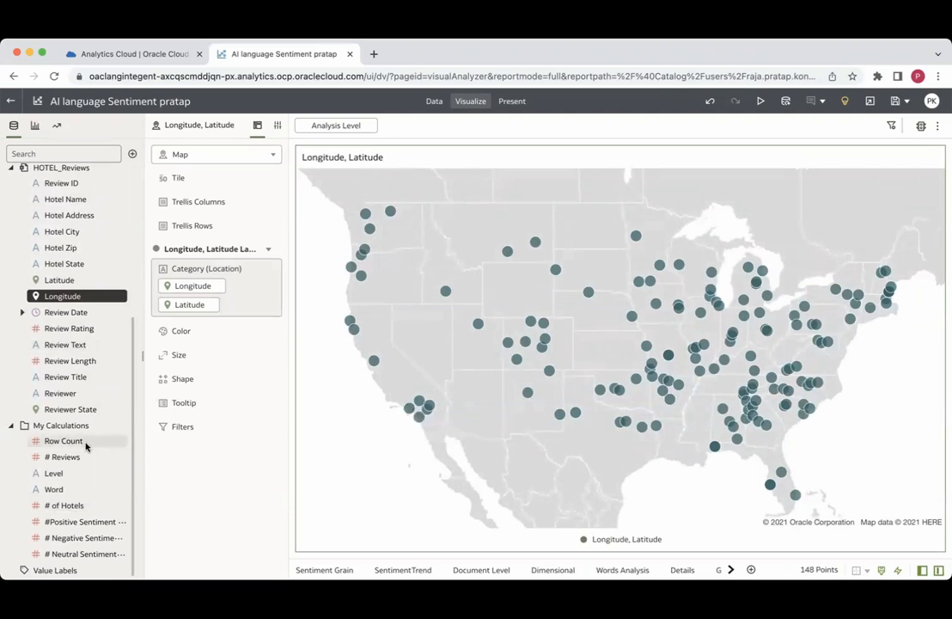
left_click_drag(65, 441, 212, 357)
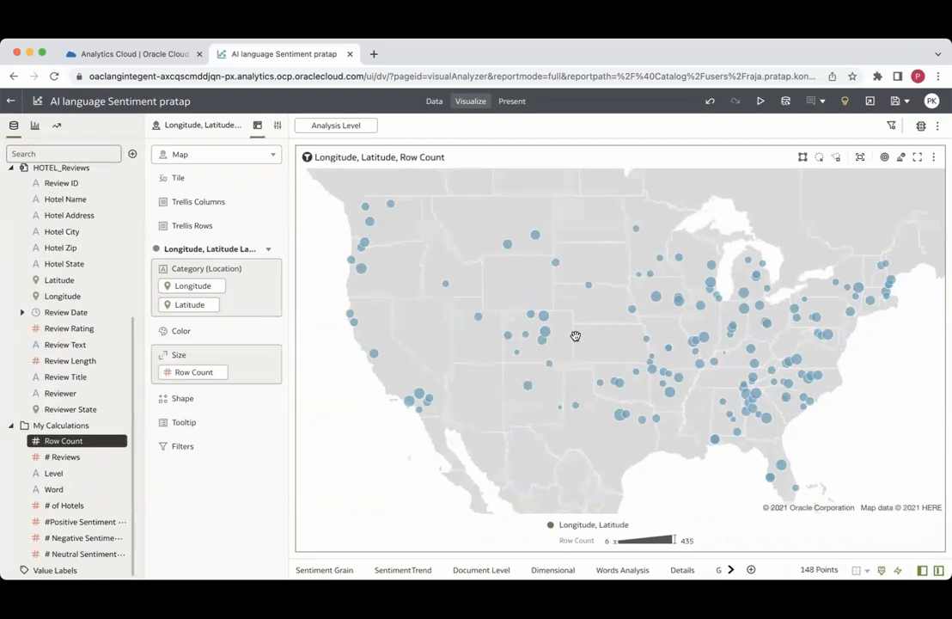
mouse_move(619, 417)
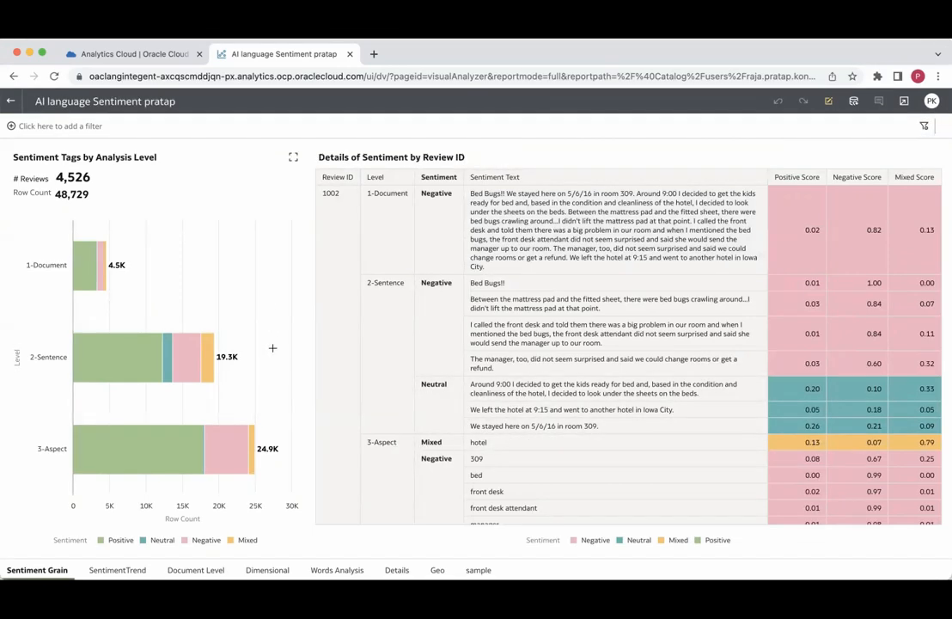
Review the workbook's SentimentTrend, Document Level, Words Analysis, Details and Geo canvases, including the word-level sentiments in the review texts
left_click(137, 568)
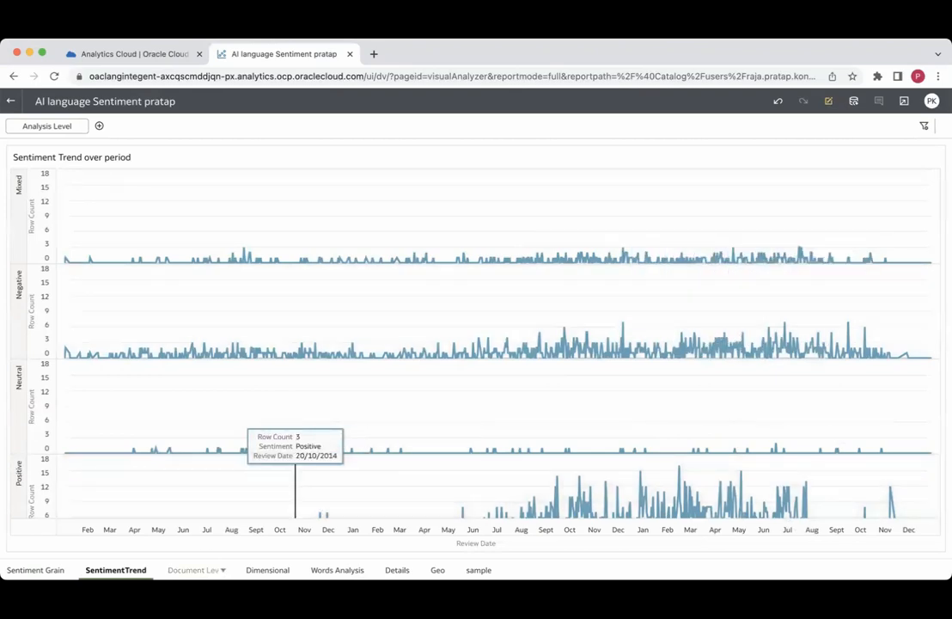
left_click(193, 570)
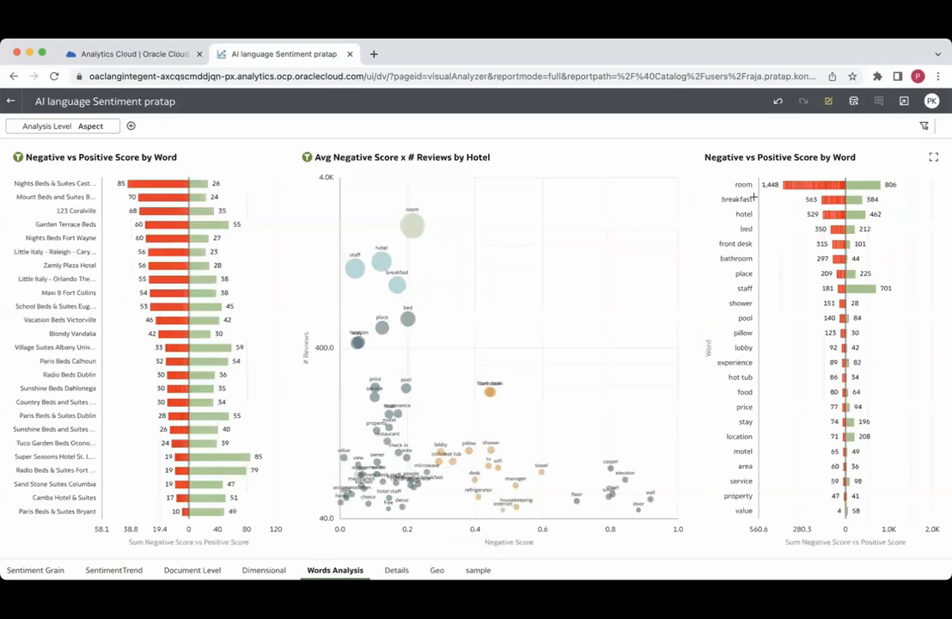
mouse_move(778, 184)
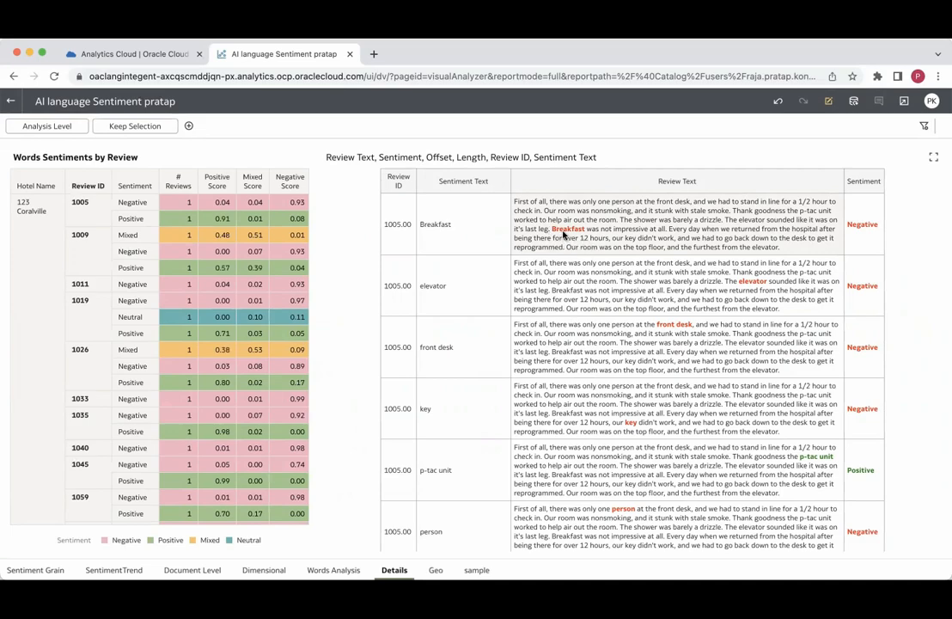
scroll(685, 388, "down", 10)
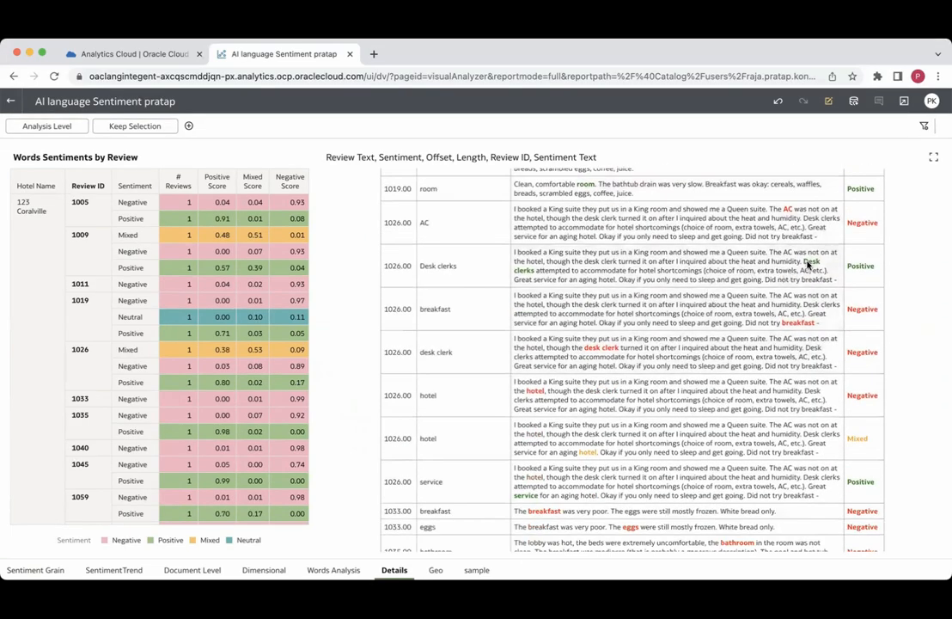
left_click(434, 570)
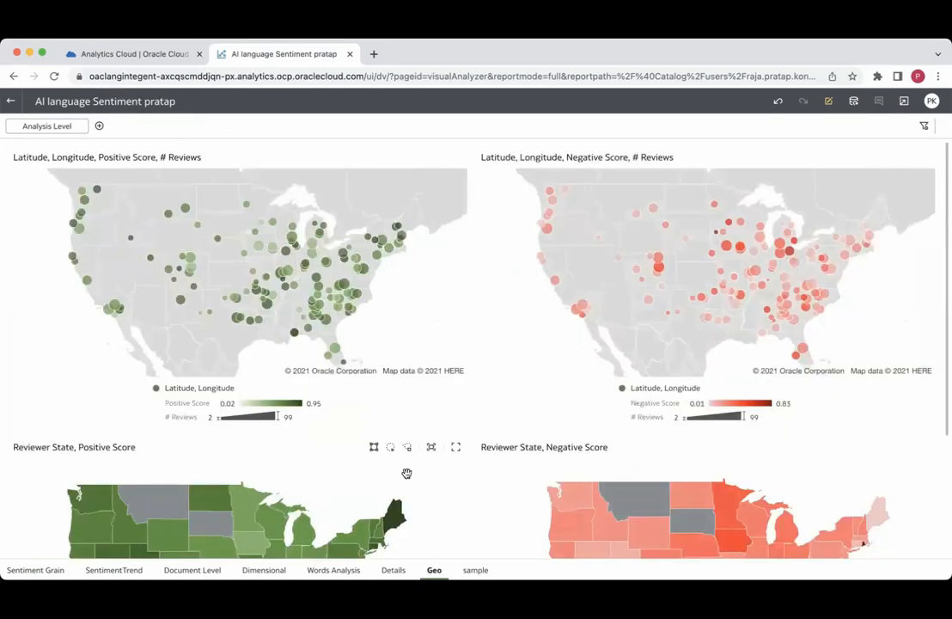